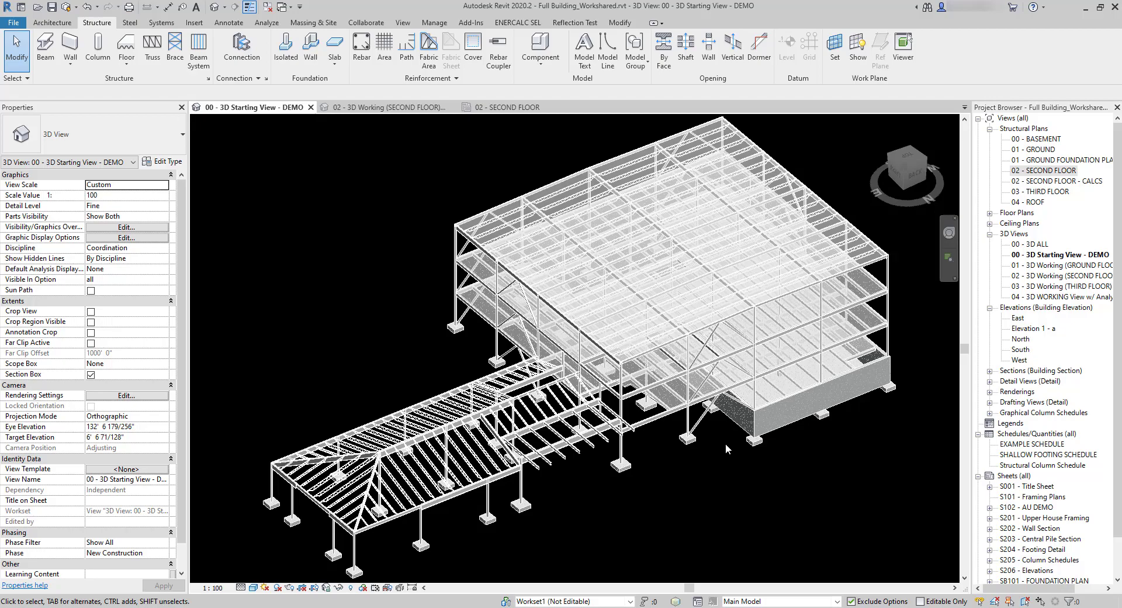
Step: Examine the cantilevered beams and their supporting girders in the second-floor 3D working view
drag(669, 455, 695, 469)
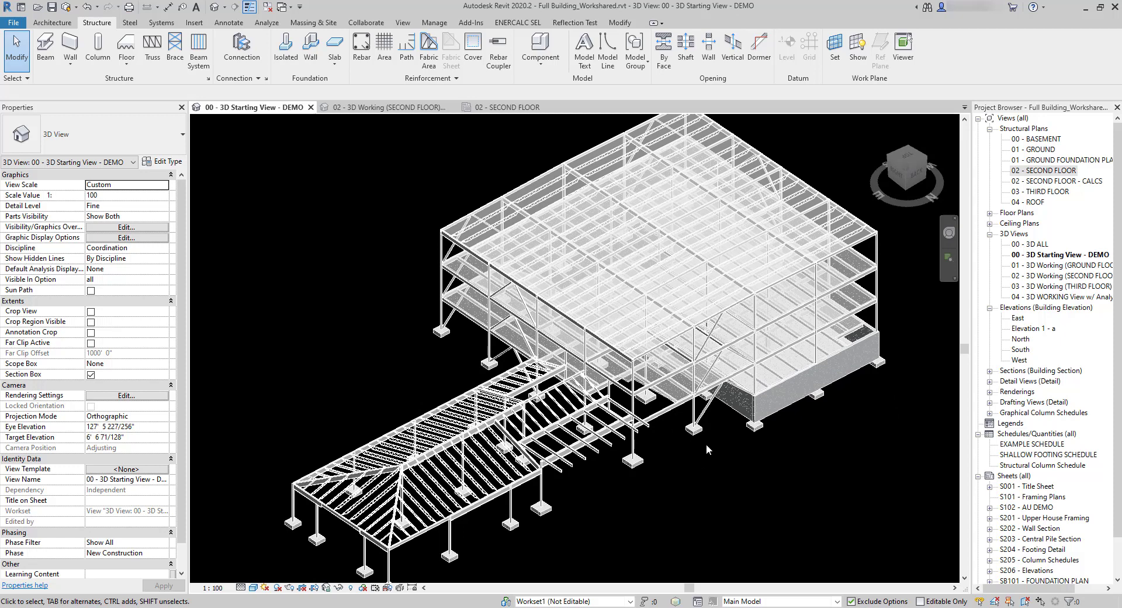
click(370, 108)
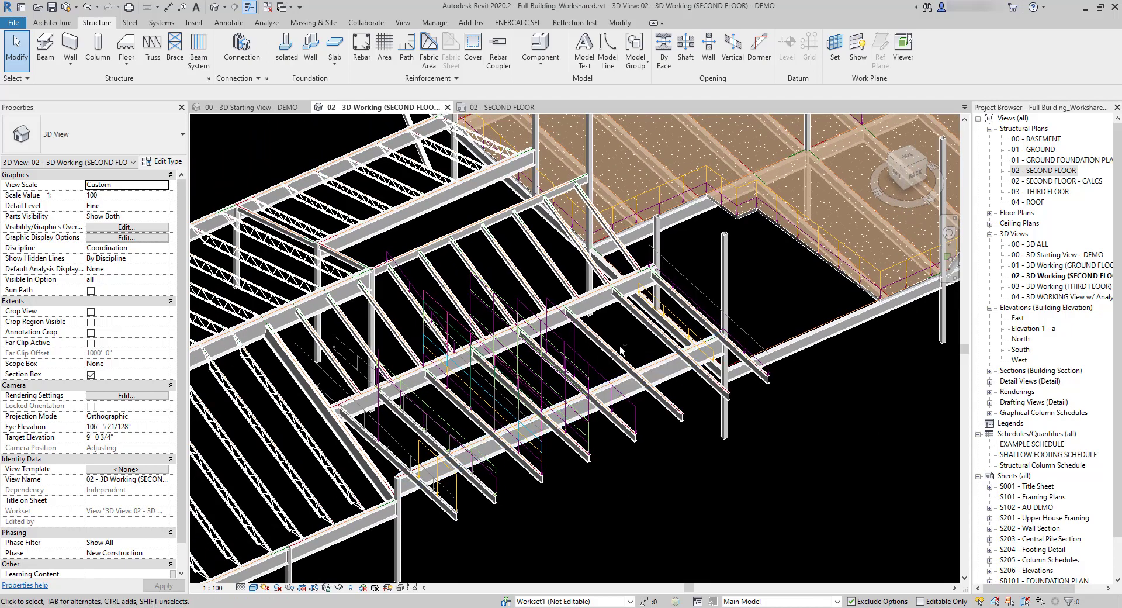
click(633, 367)
drag(666, 474, 646, 485)
click(649, 483)
click(664, 380)
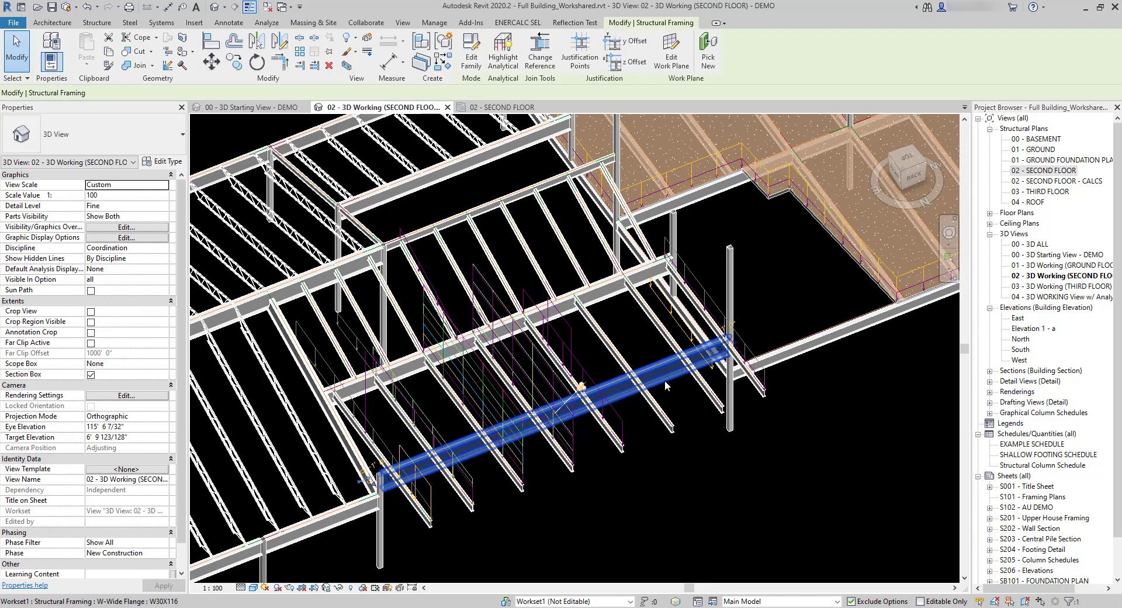
drag(587, 431, 624, 464)
click(658, 486)
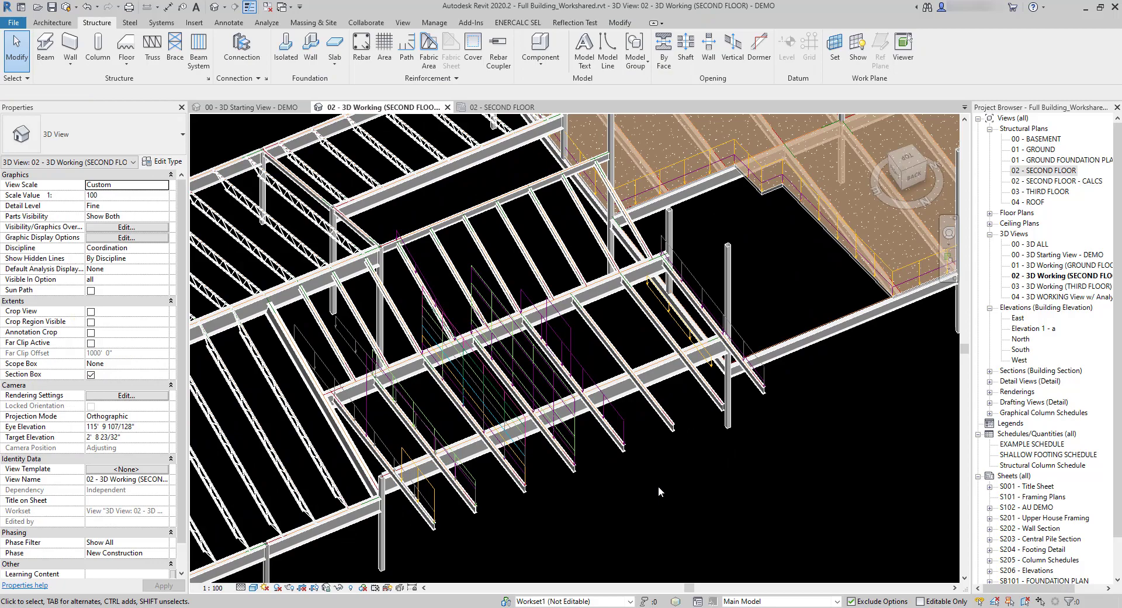
scroll(611, 345, up, 3)
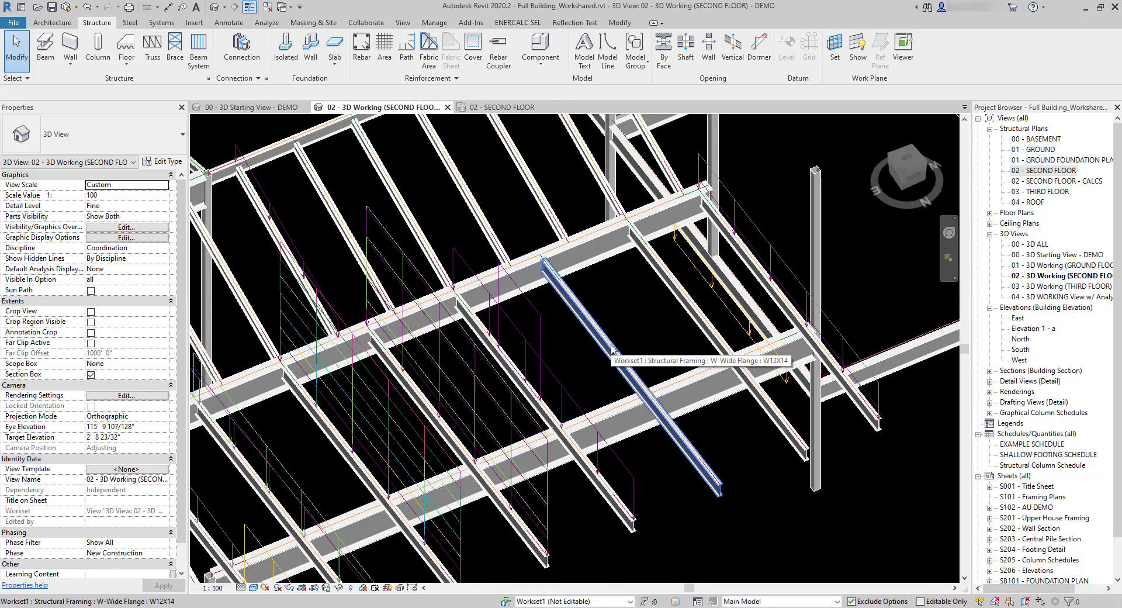
Step: Select the third W12X14 cantilevered beam from the end and examine its span and spacing in the second-floor structural plan
click(611, 348)
mouse_move(729, 458)
mouse_down()
mouse_move(617, 371)
mouse_move(734, 443)
mouse_up()
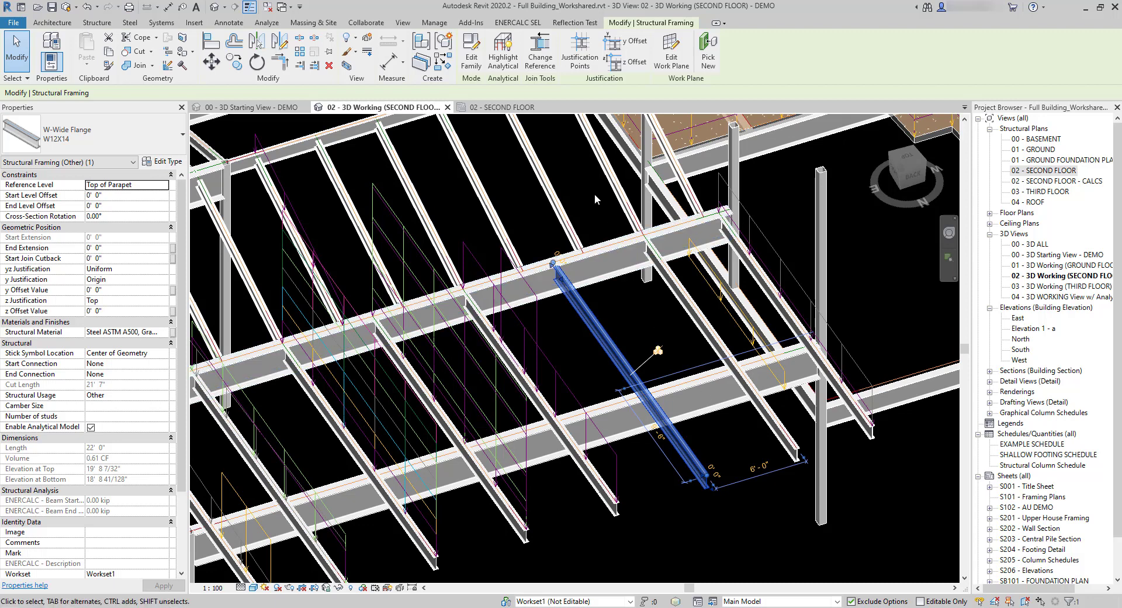
click(509, 108)
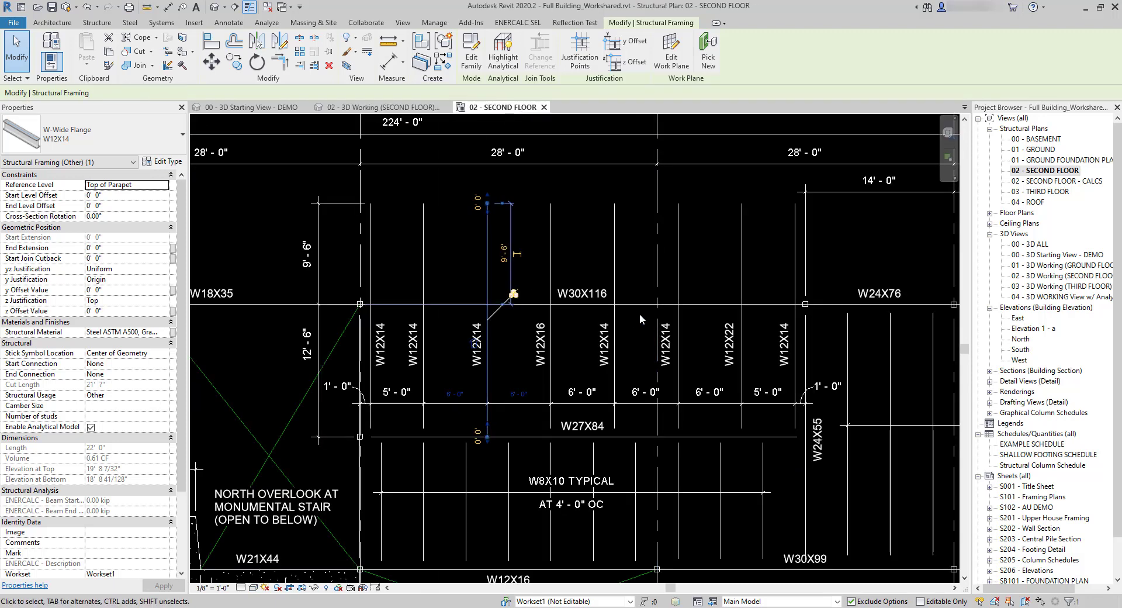
drag(526, 389, 573, 404)
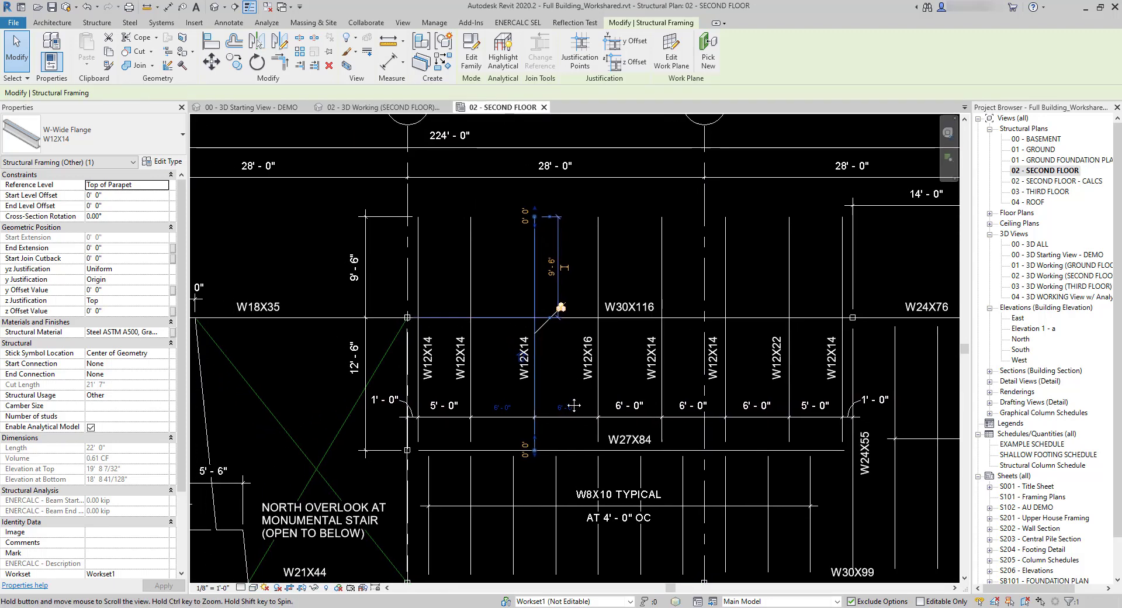
scroll(548, 404, up, 2)
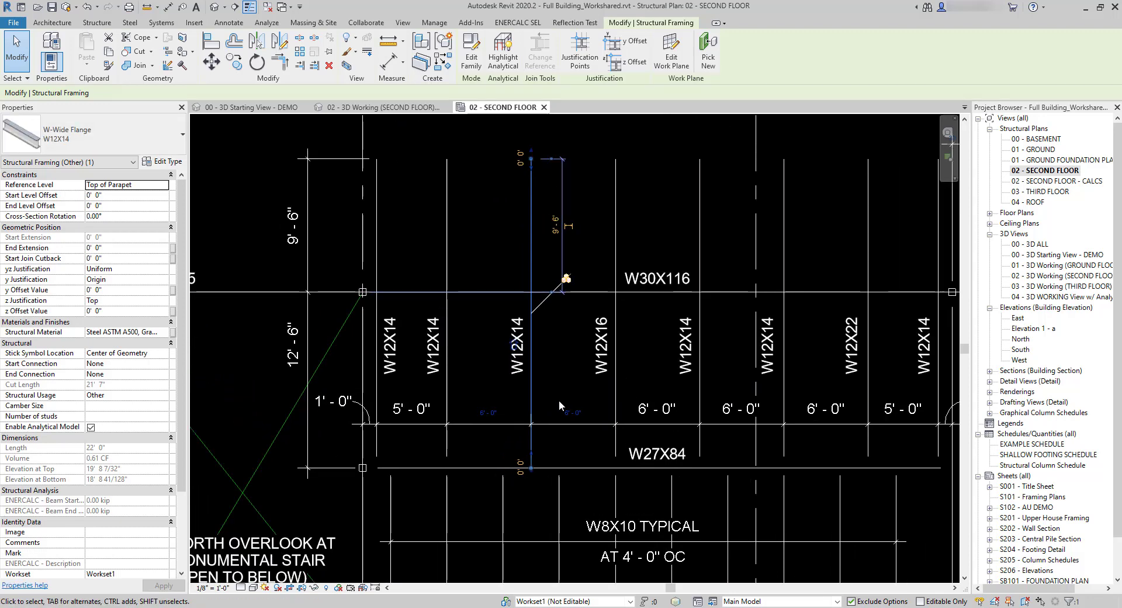
key(Escape)
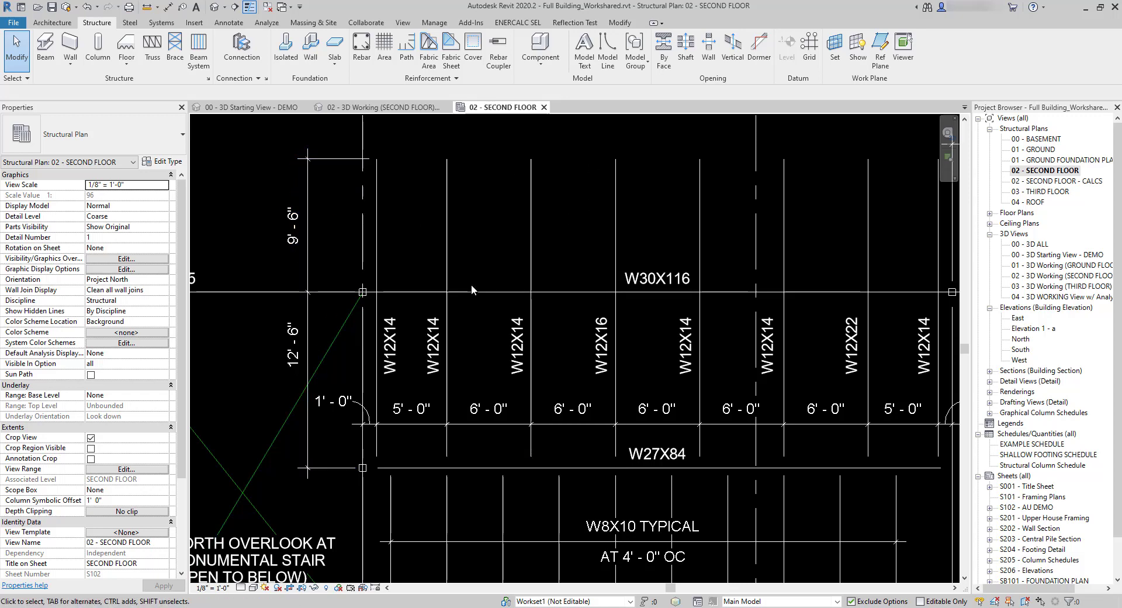
Step: In the second-floor 3D working view, start an ENERCALC steel beam design for the third W12X14 cantilevered beam from the end
click(377, 108)
mouse_move(650, 353)
mouse_down()
mouse_move(674, 378)
mouse_move(650, 361)
mouse_move(658, 367)
mouse_up()
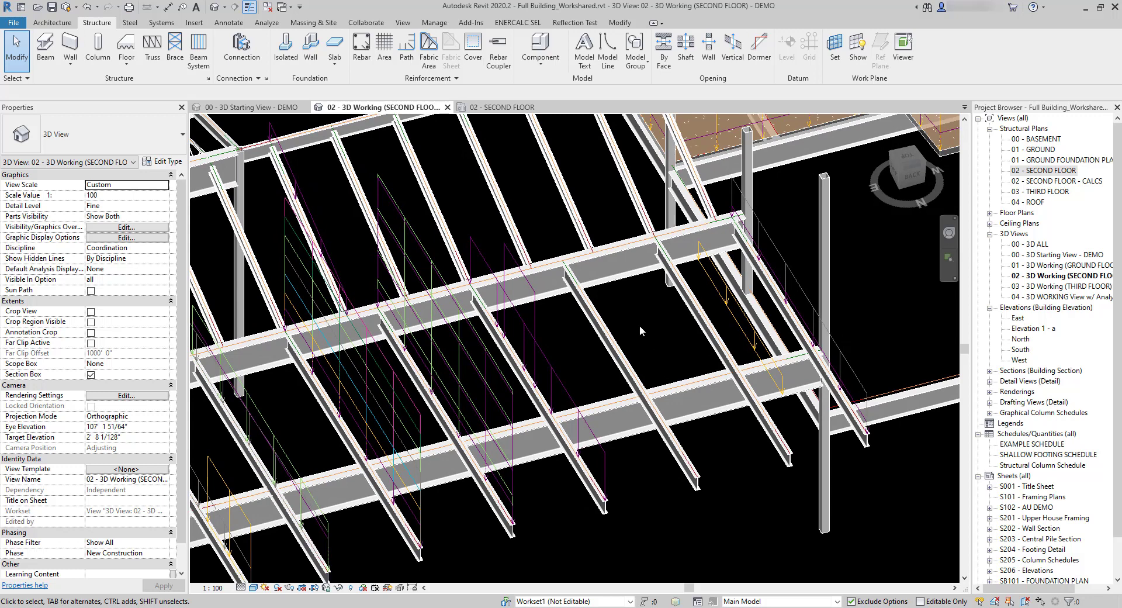
click(519, 23)
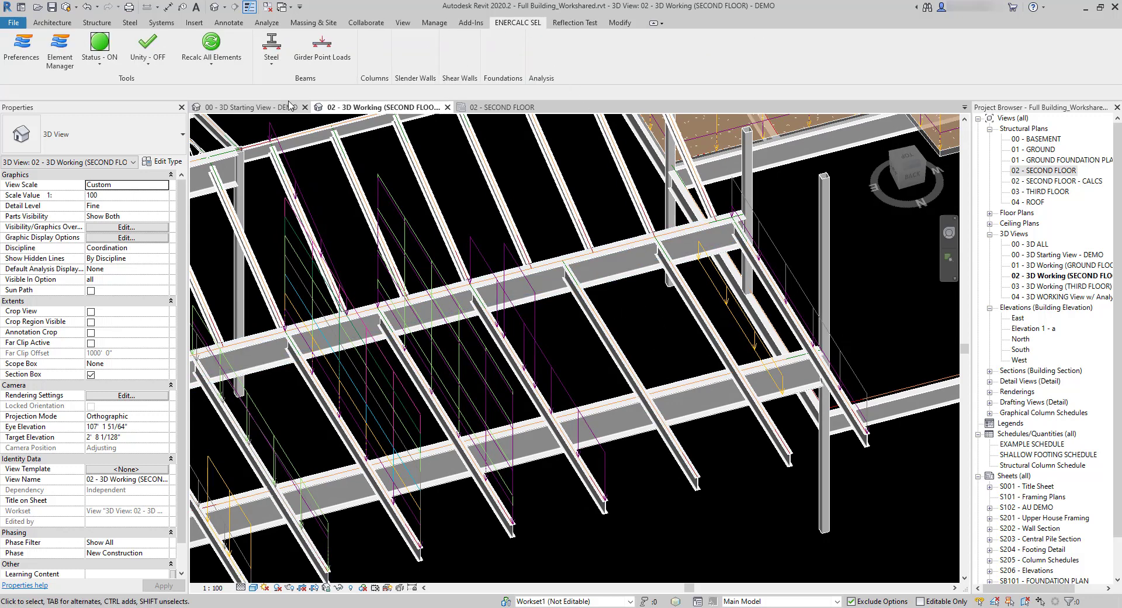
click(278, 48)
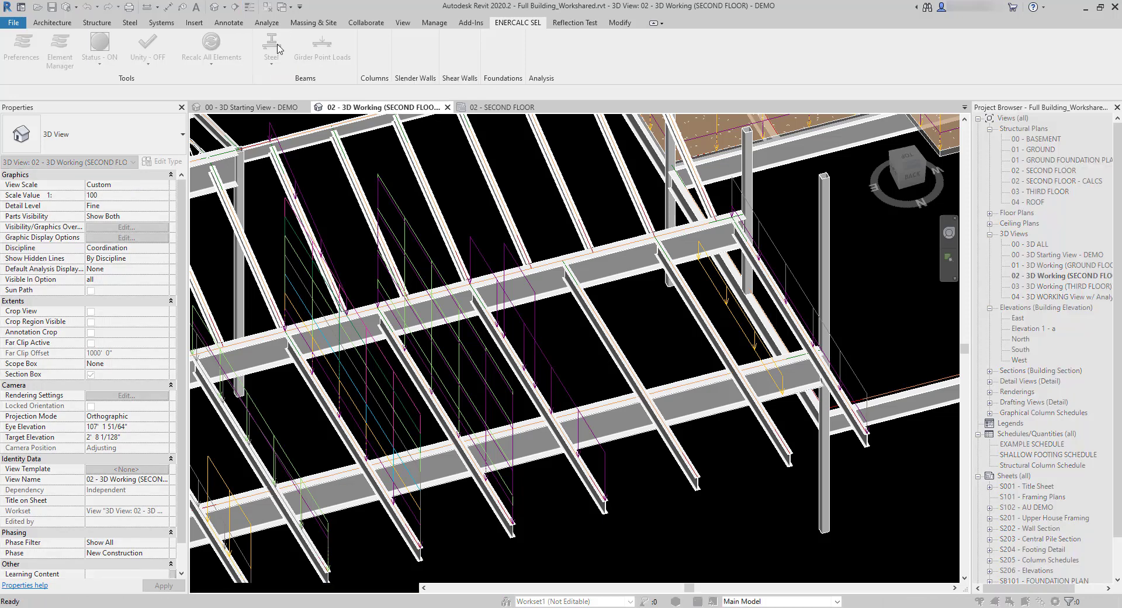
click(587, 287)
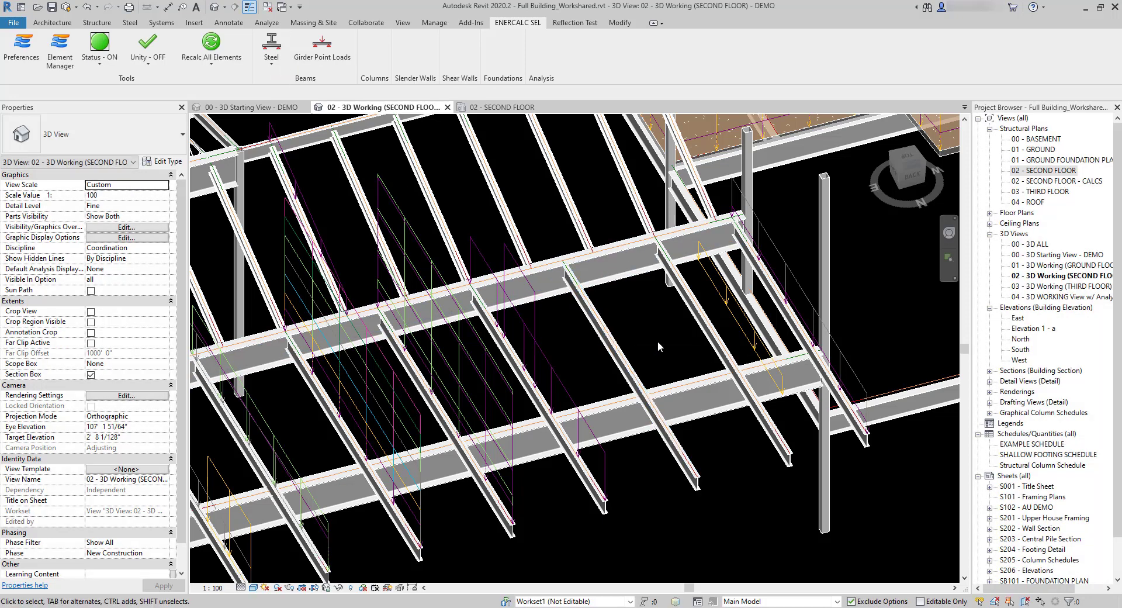
click(605, 338)
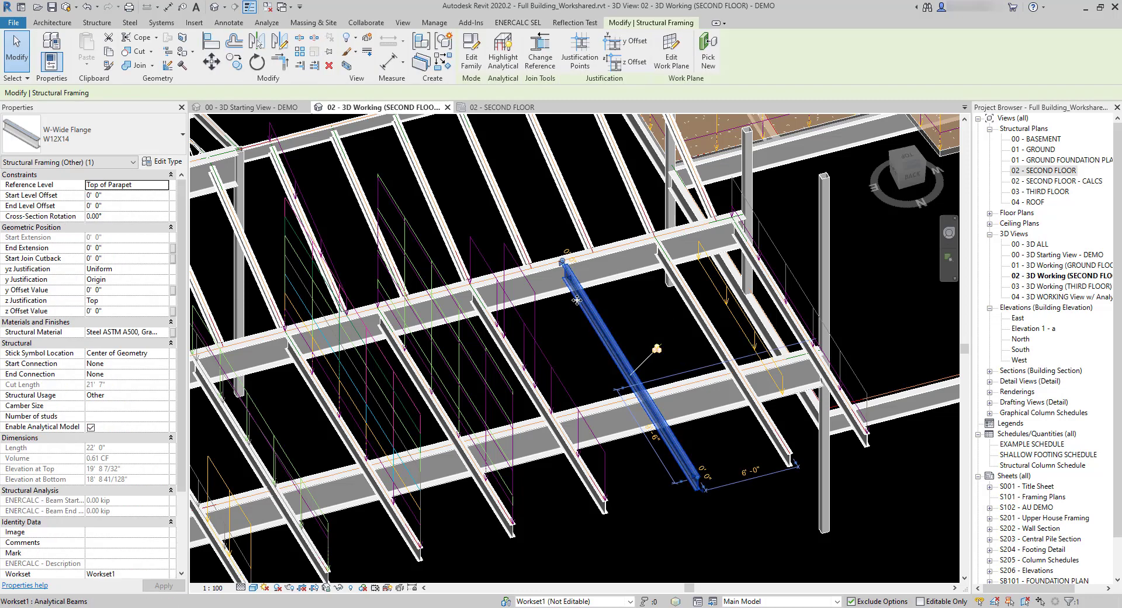
click(517, 22)
click(295, 47)
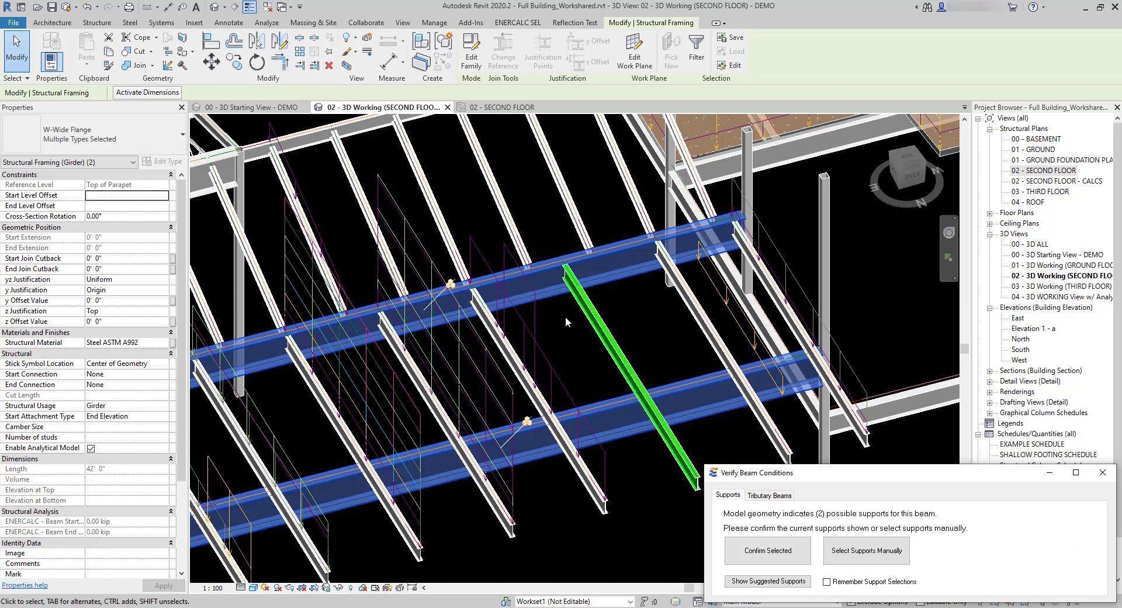
Step: Check the two suggested girders in 3D and plan, and confirm the beam's supports and tributary beam selection
drag(645, 383, 681, 388)
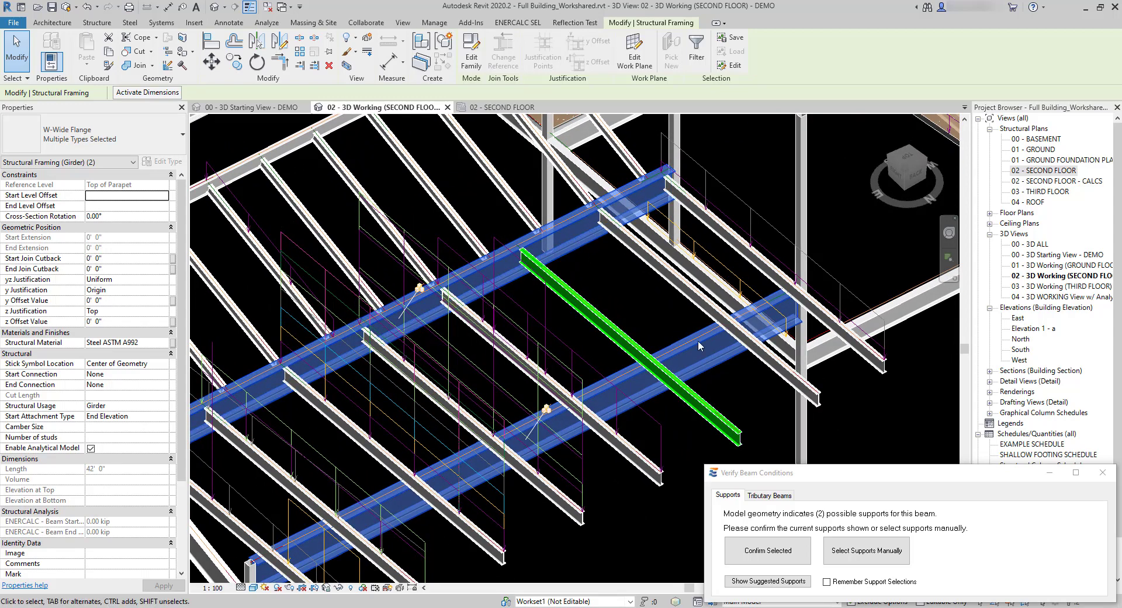
drag(701, 345, 652, 381)
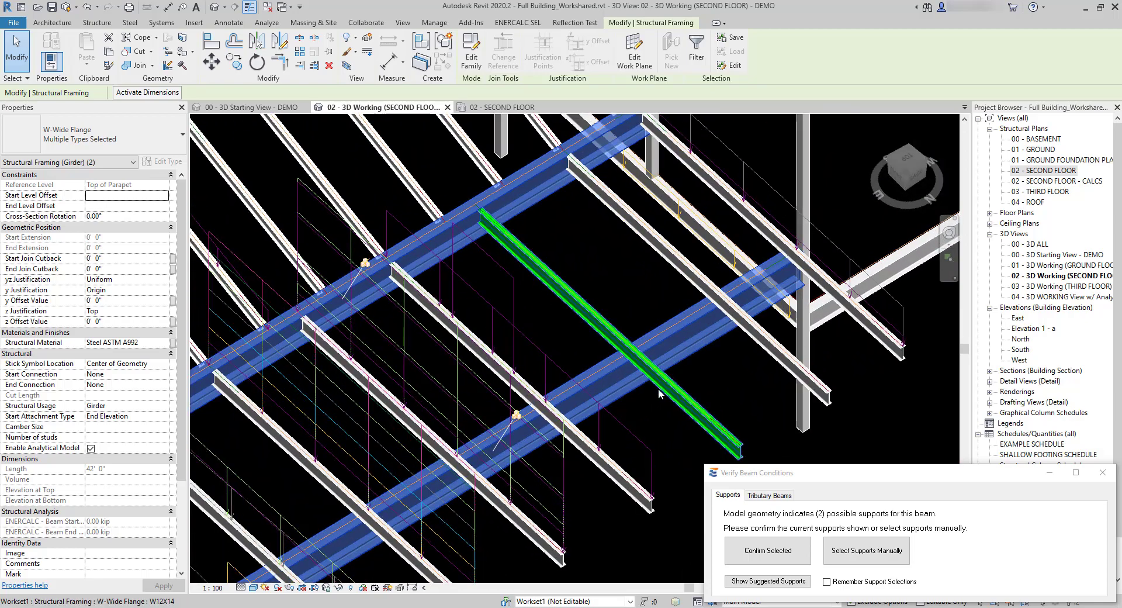
scroll(657, 392, down, 1)
click(506, 107)
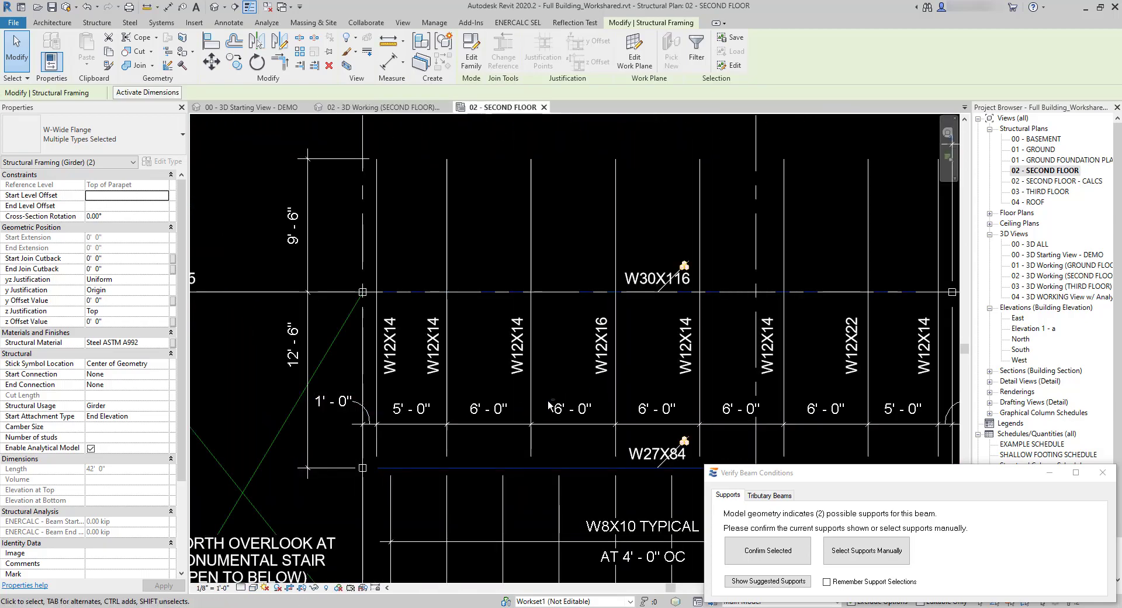
drag(548, 401, 518, 360)
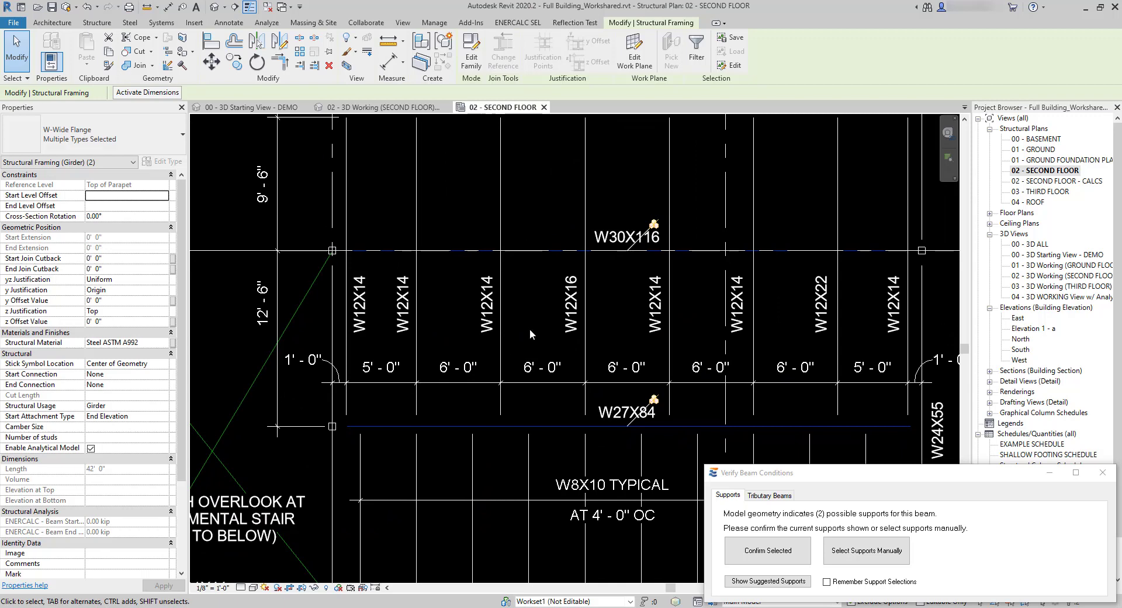
click(381, 107)
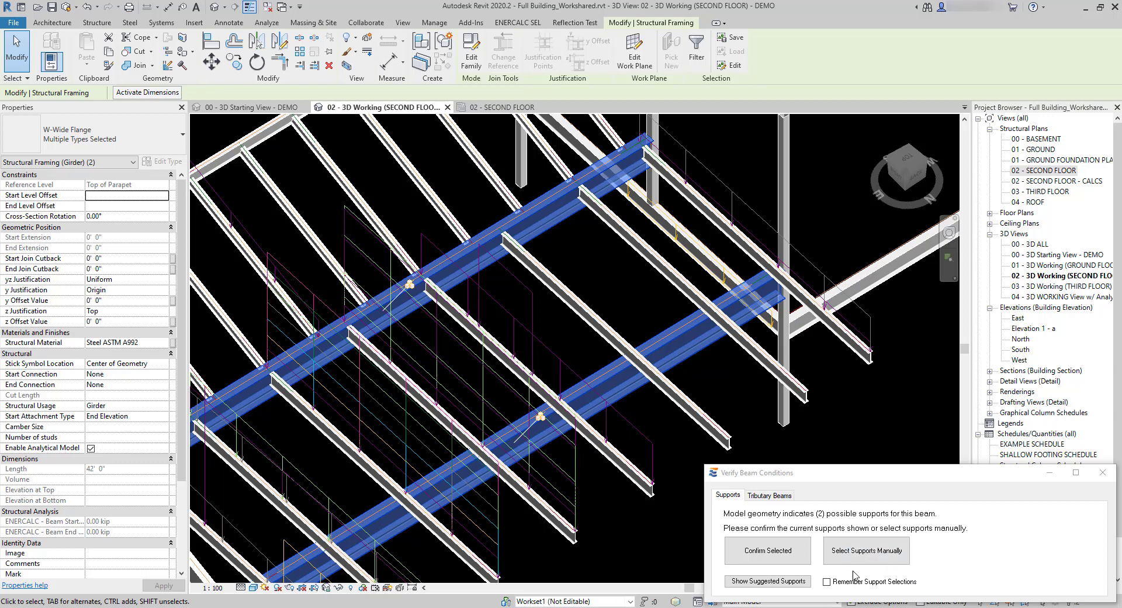
click(791, 555)
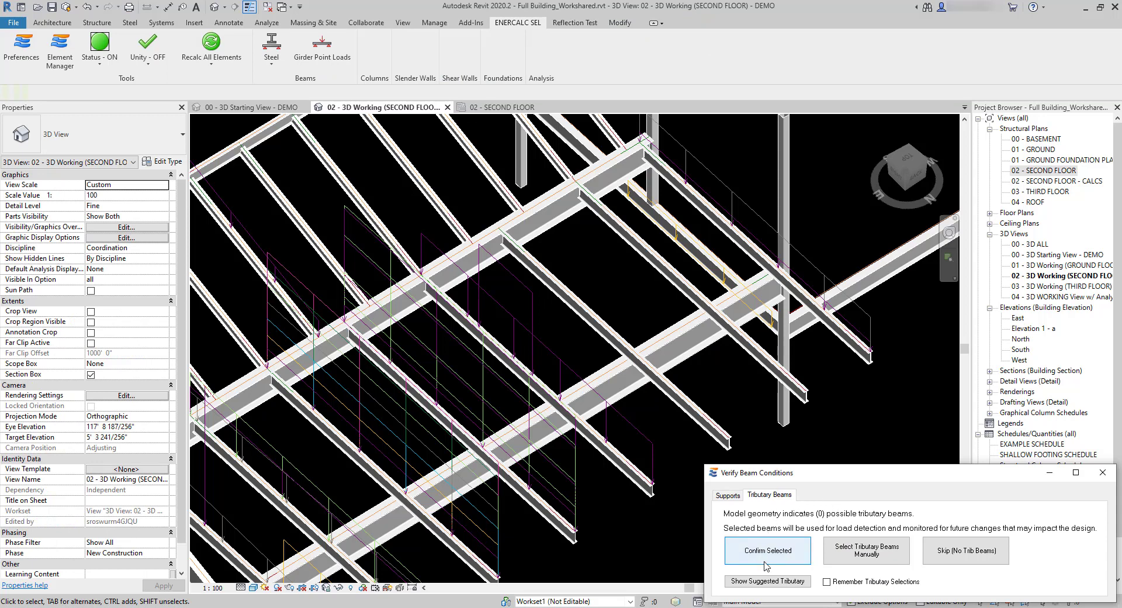
click(764, 561)
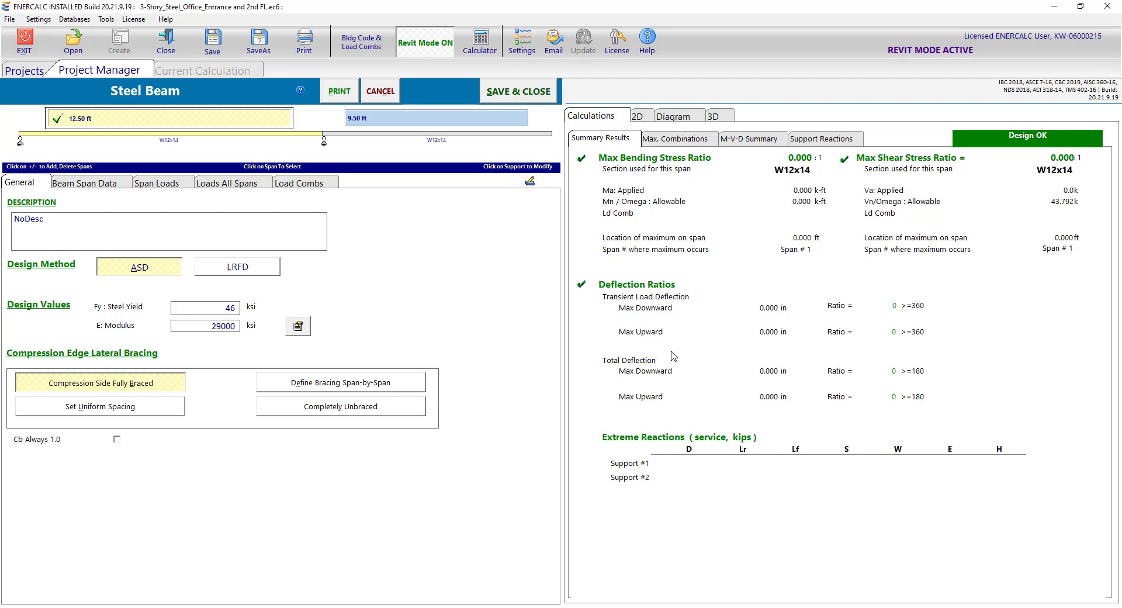
Step: Apply a uniform load over all spans with 0.020 ksf dead, 0.020 ksf roof live and a 6 ft tributary width
click(643, 119)
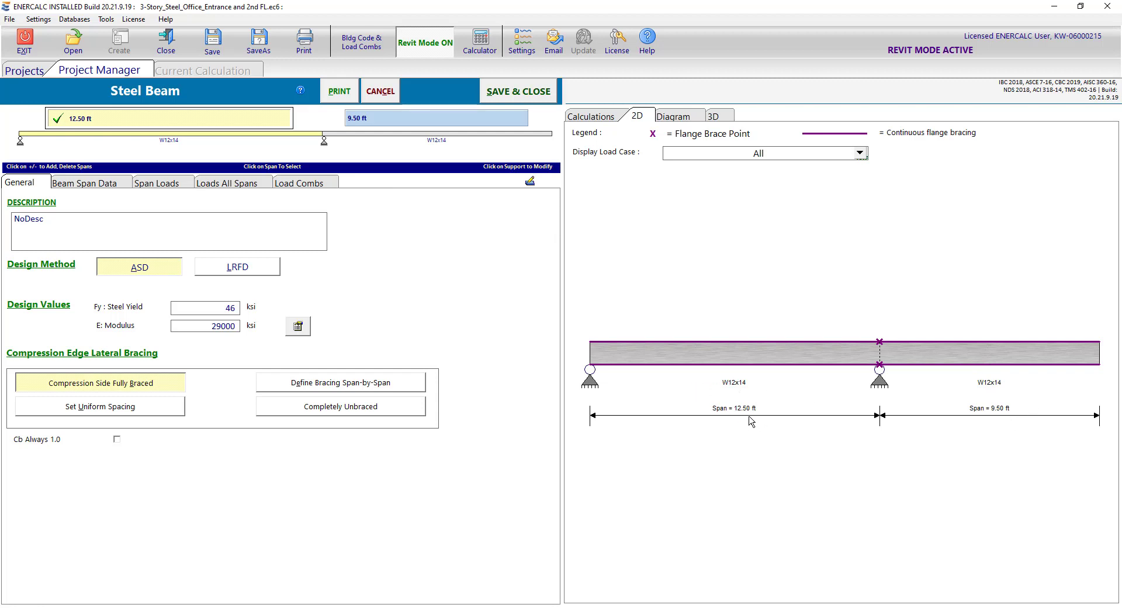
click(582, 117)
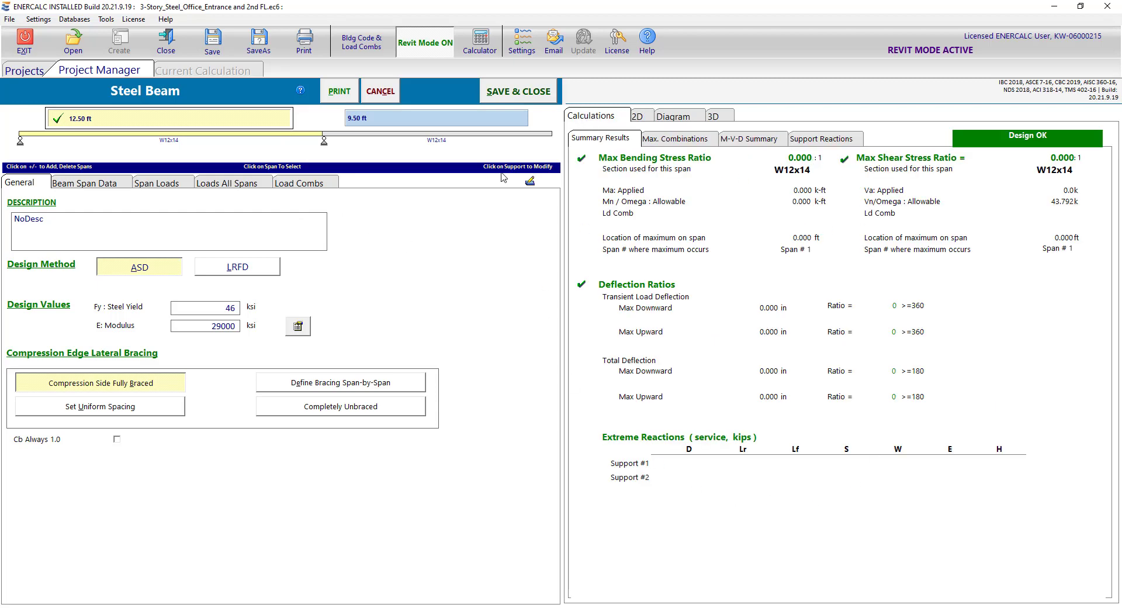
click(646, 119)
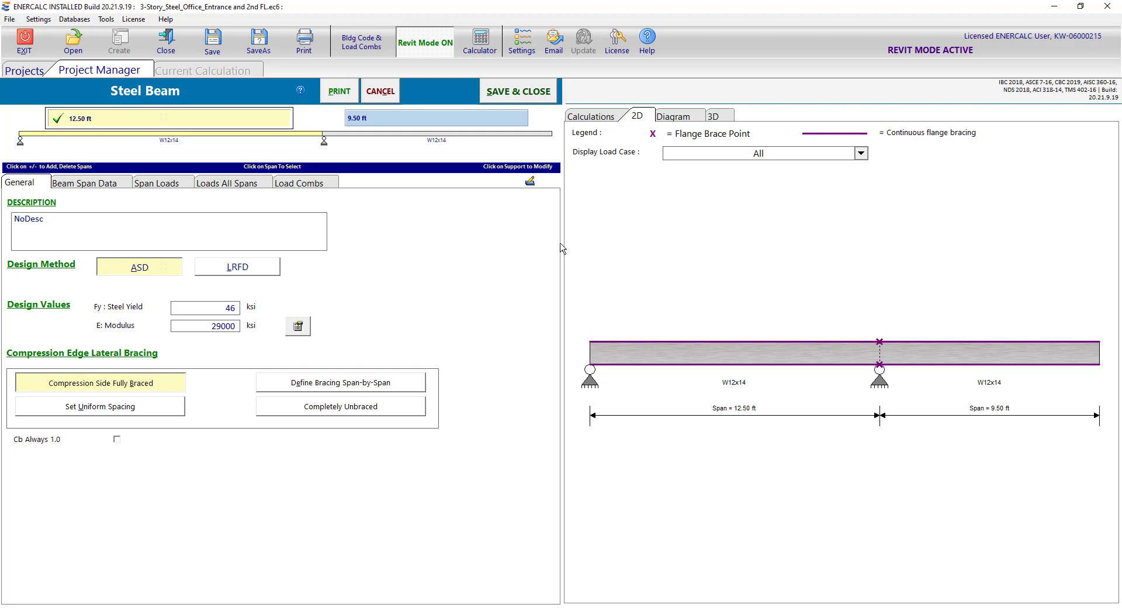
click(246, 188)
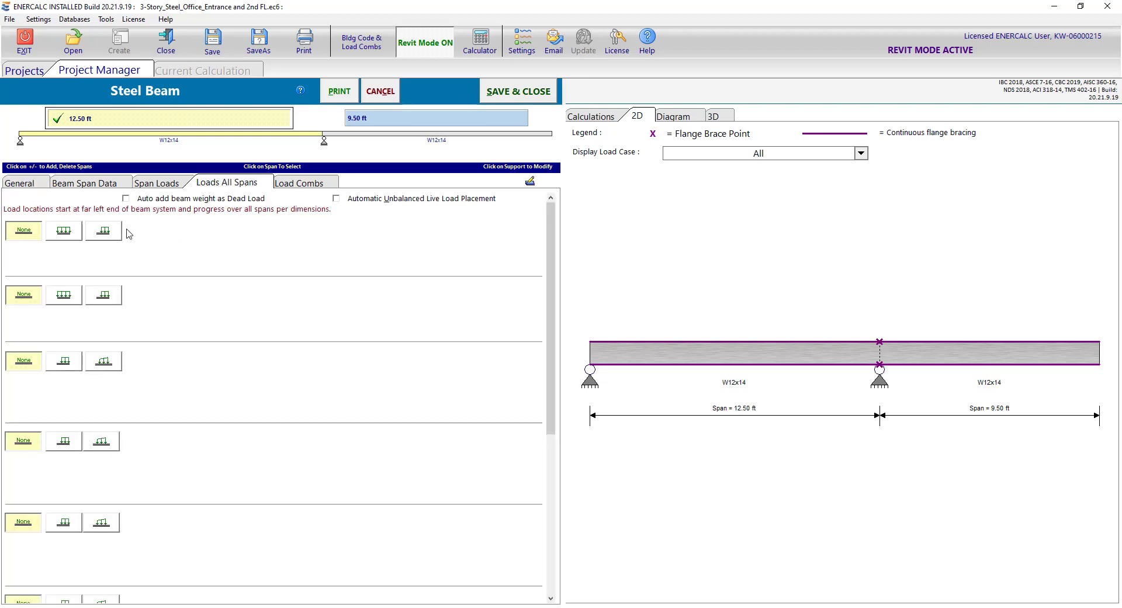
click(65, 231)
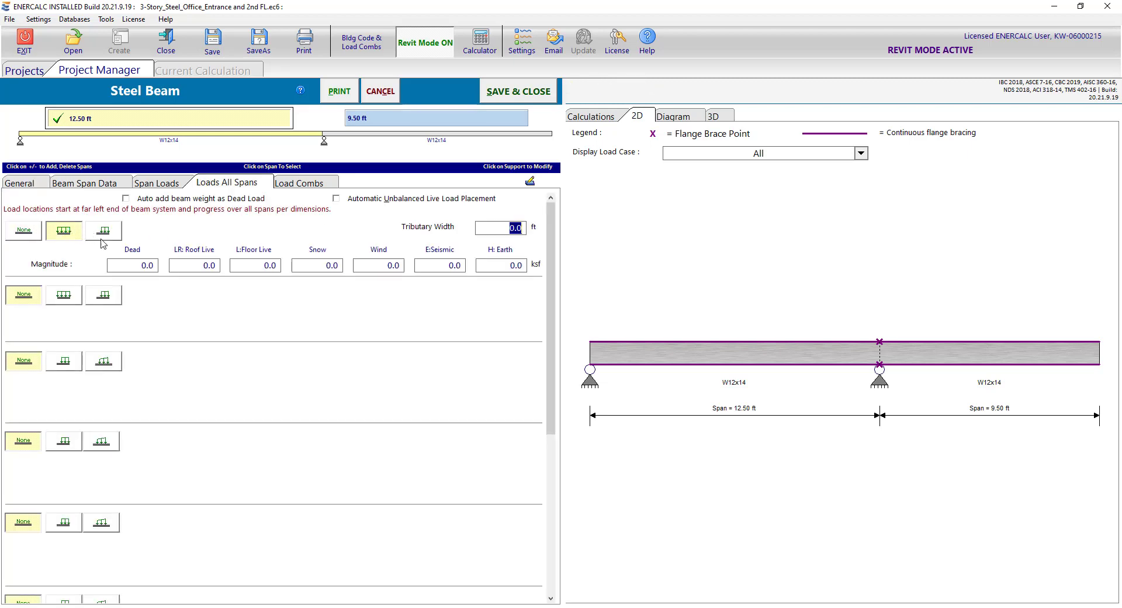
text(0.02)
key(Tab)
text(0.0)
key(Tab)
click(508, 228)
text(6)
key(Return)
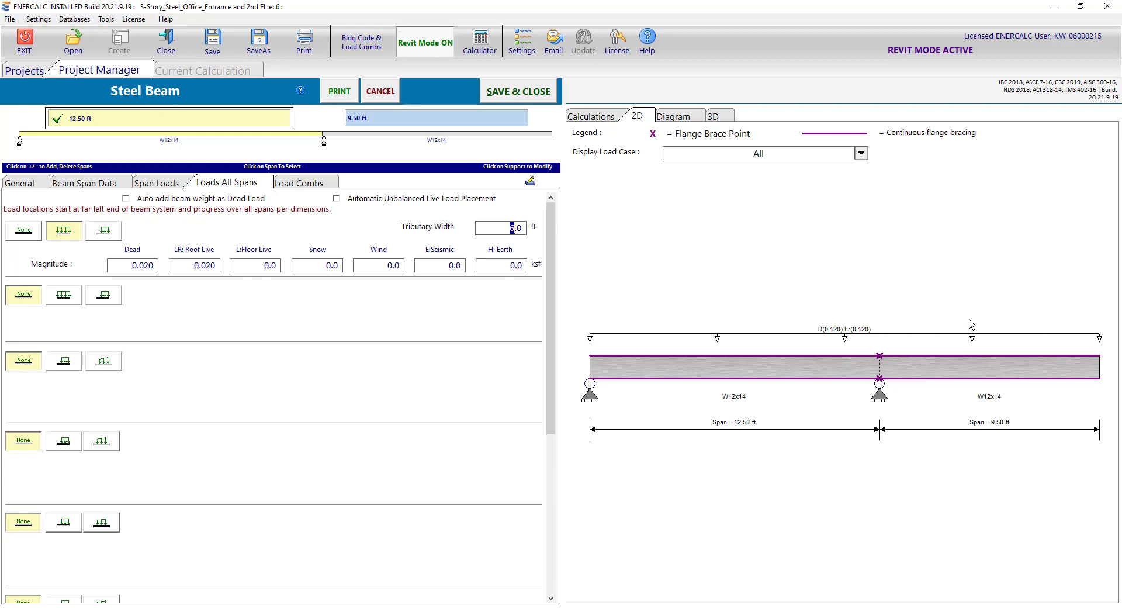
Step: Check the calculation summary and change the section of both beam spans to W10x12
click(591, 116)
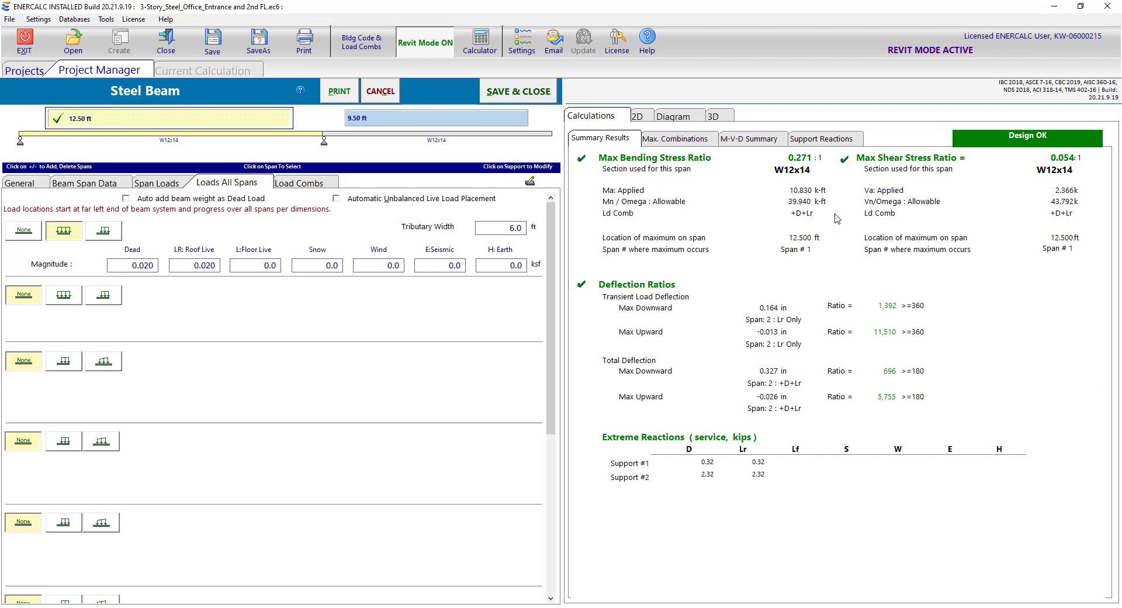
click(109, 185)
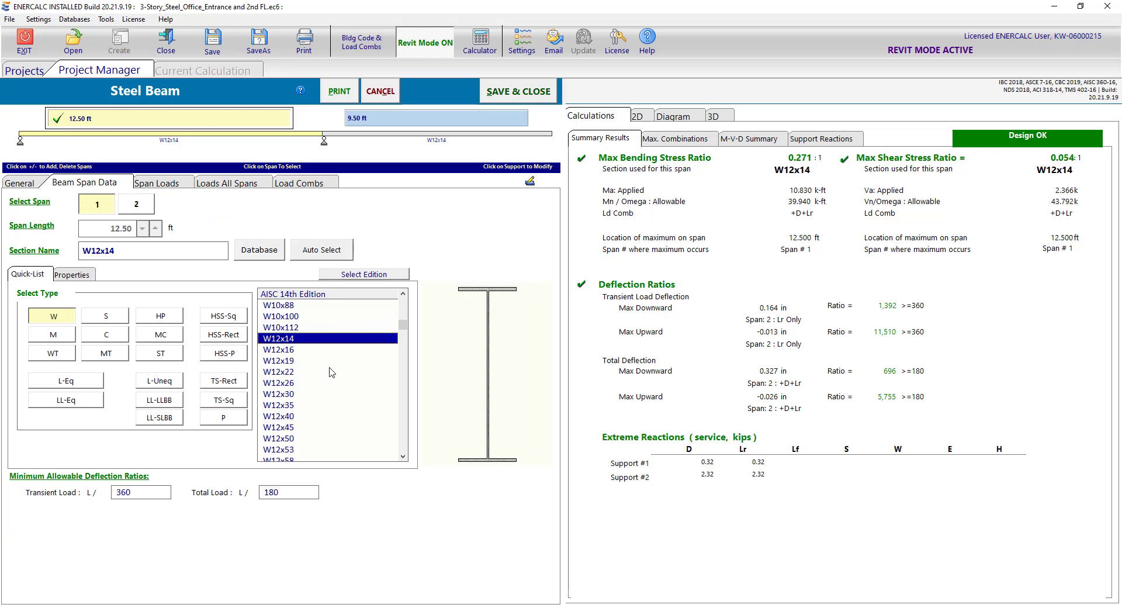
scroll(331, 373, up, 6)
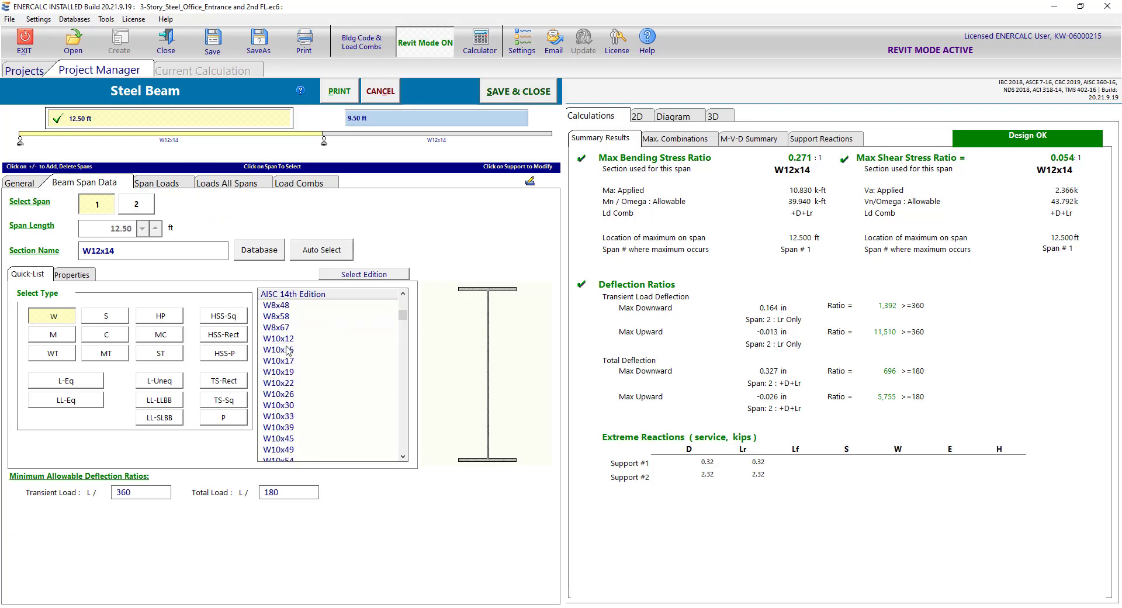
click(286, 339)
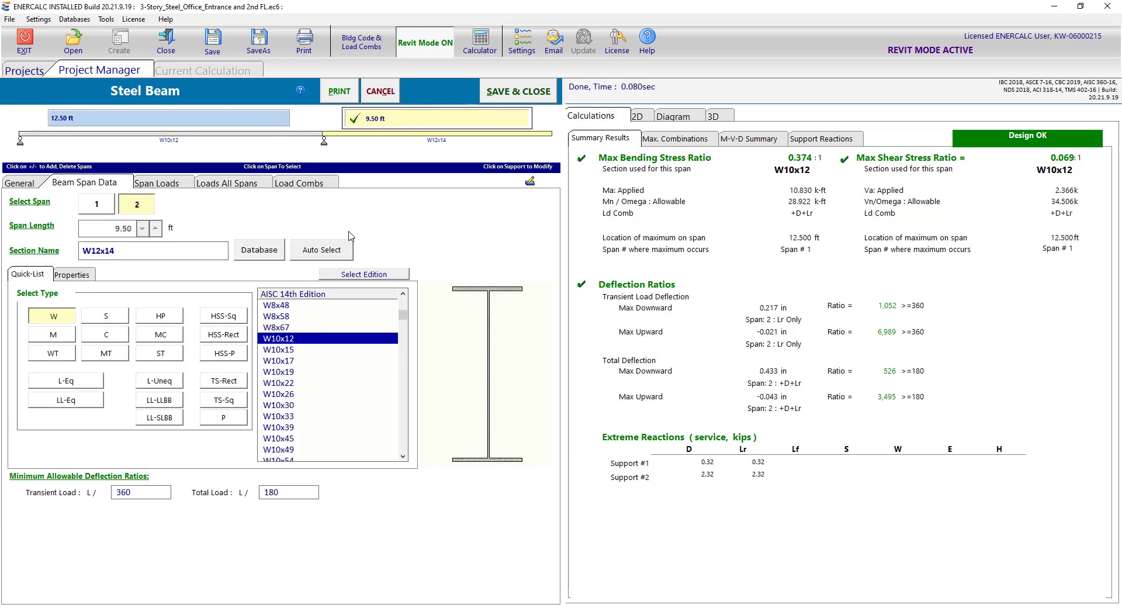
click(285, 339)
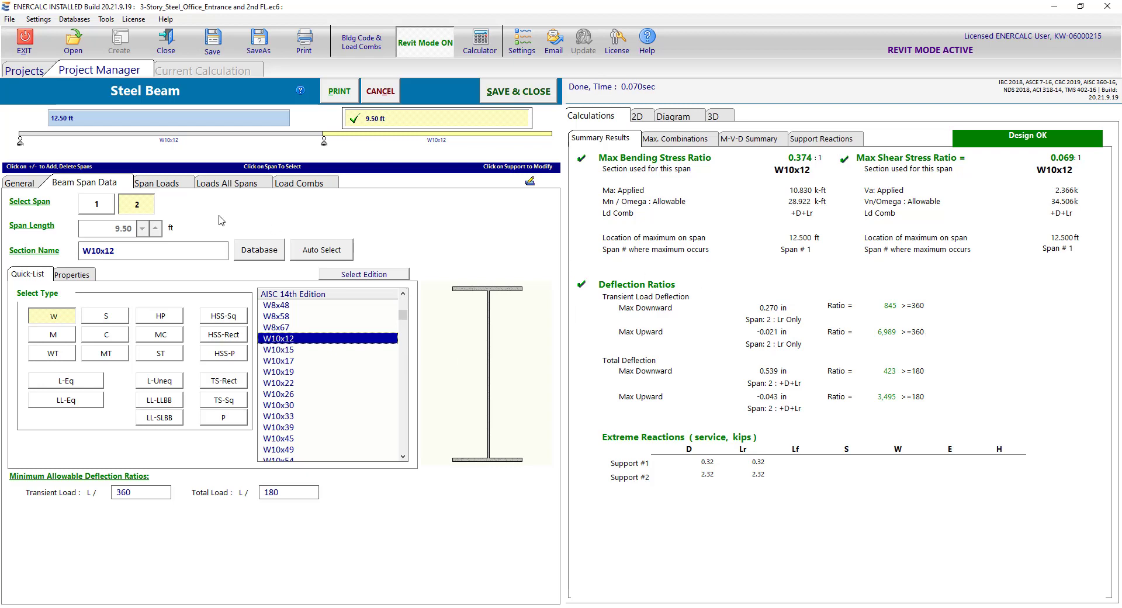
Step: Set the steel beam calculation's description to "Sample Overhang Beam", then save the calculation and return to the Revit model
click(26, 185)
double_click(29, 217)
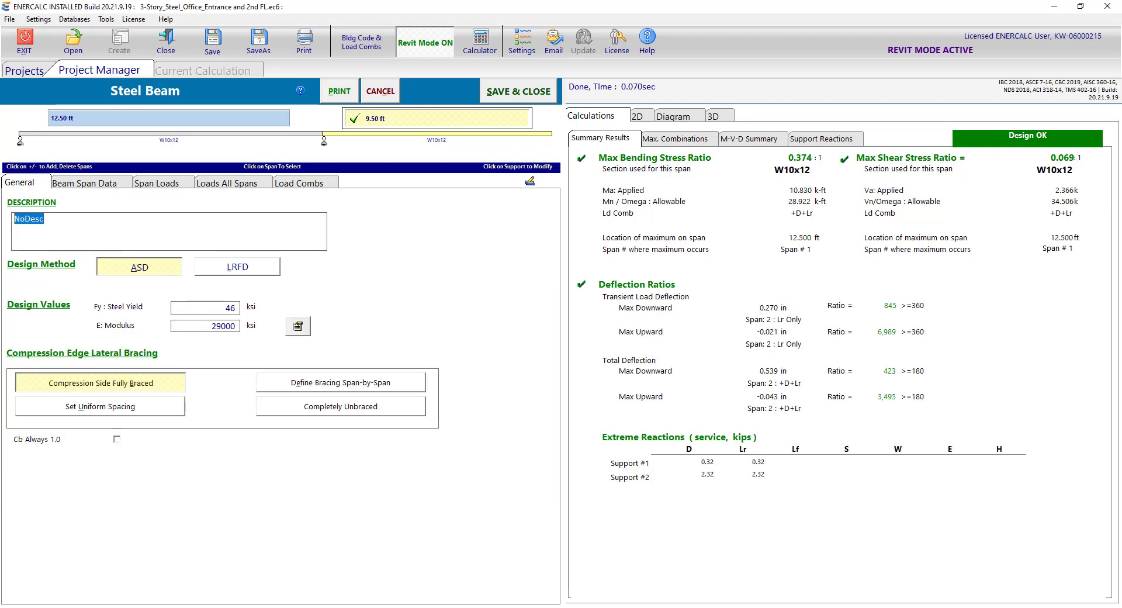
text(Sample Overhang Beam)
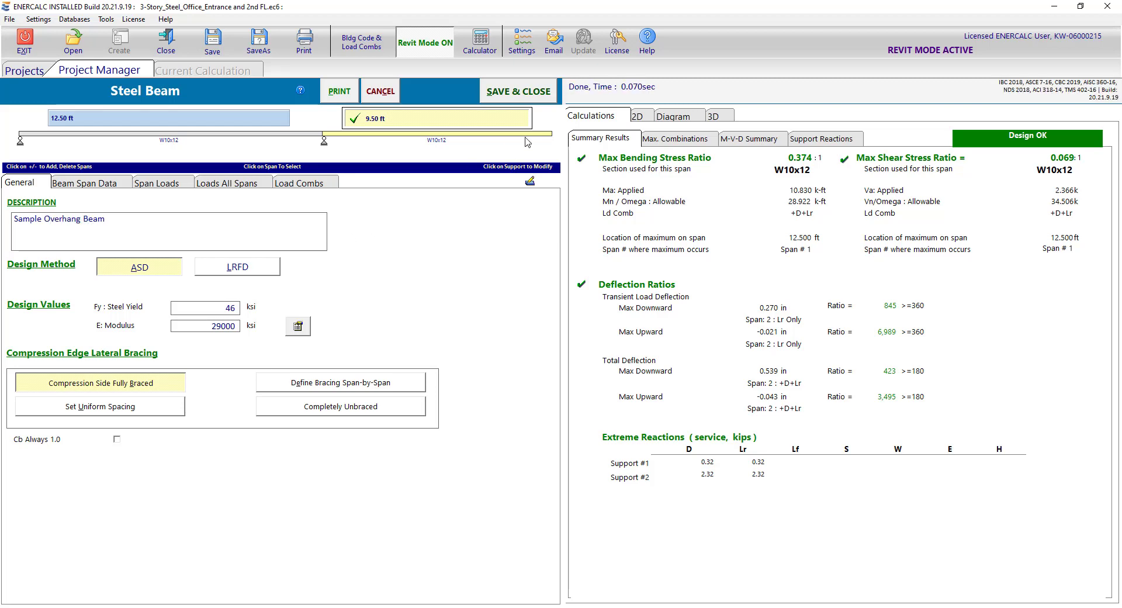
click(531, 97)
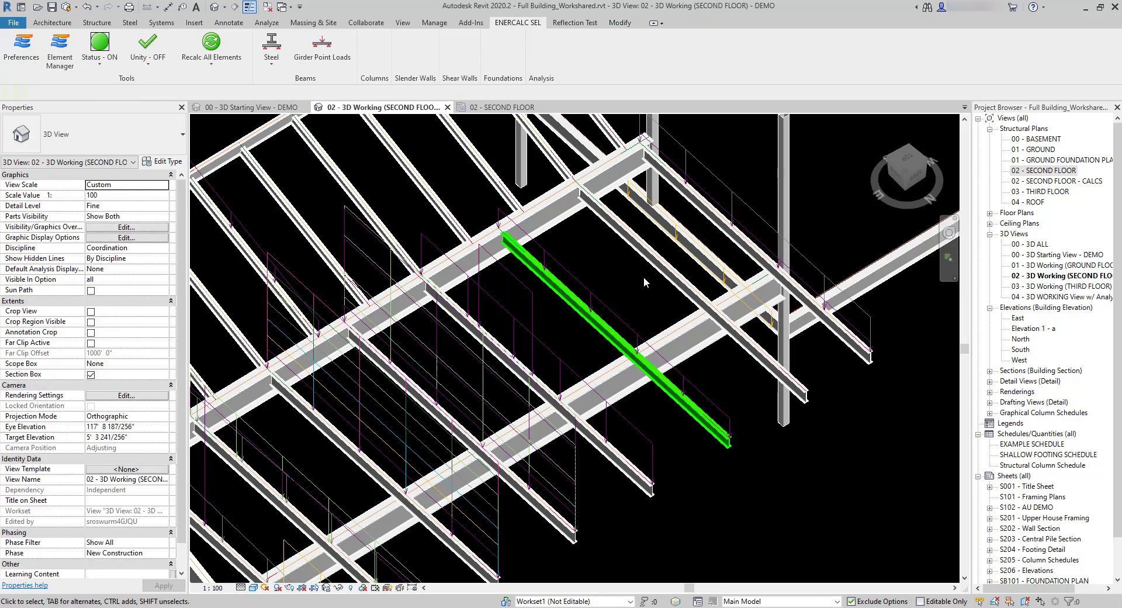
Step: Inspect the designed overhang beam and its dead and roof live line loads in the 3D view
drag(537, 388, 597, 361)
click(599, 351)
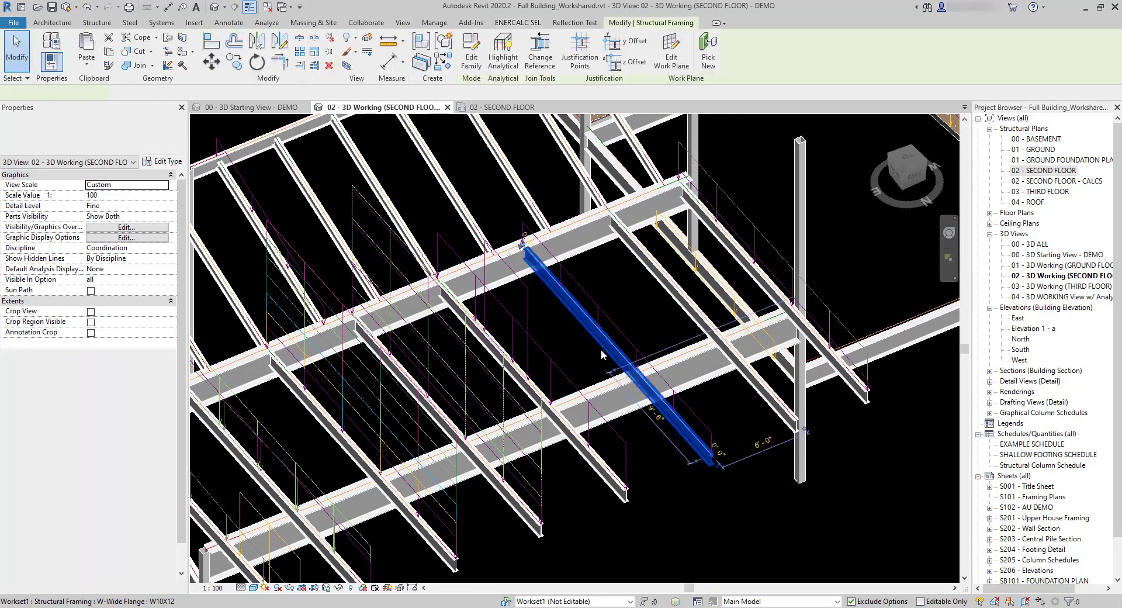
click(640, 306)
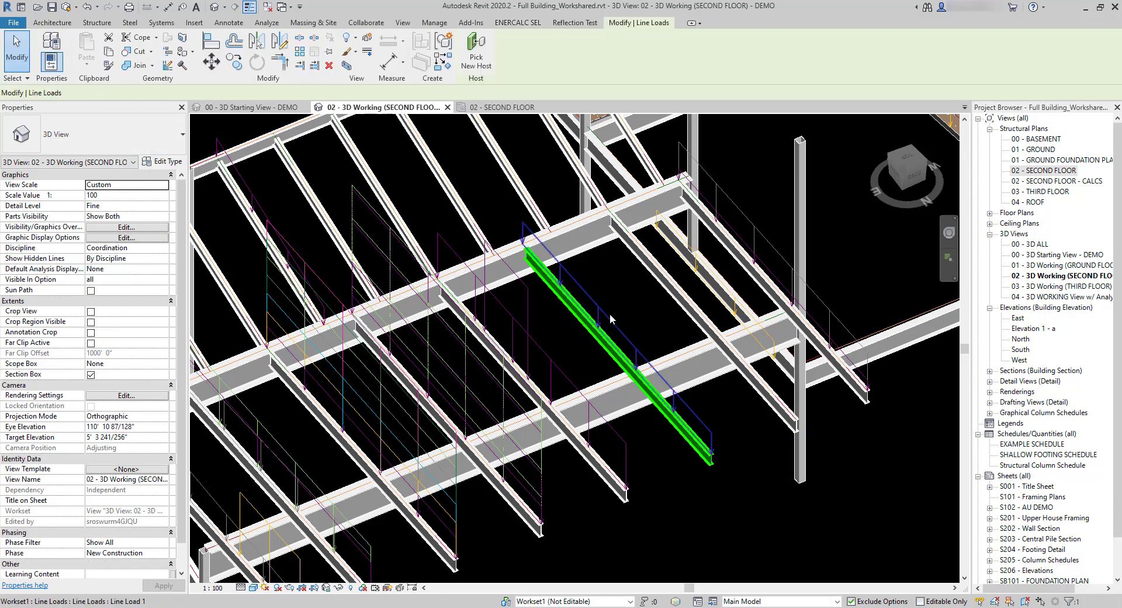
click(614, 333)
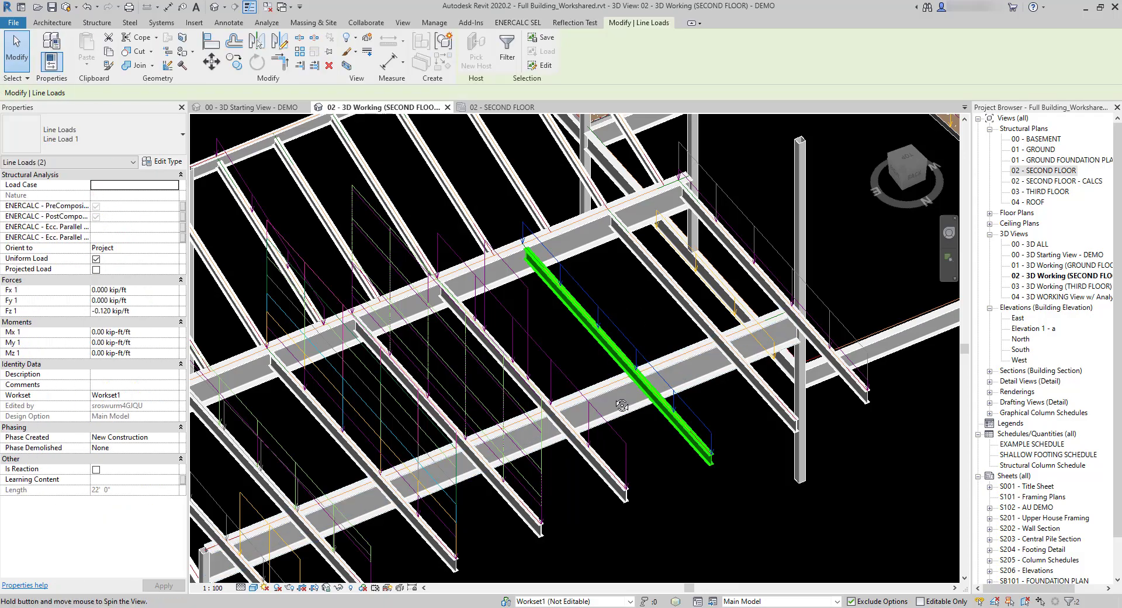
drag(622, 405, 646, 309)
click(650, 299)
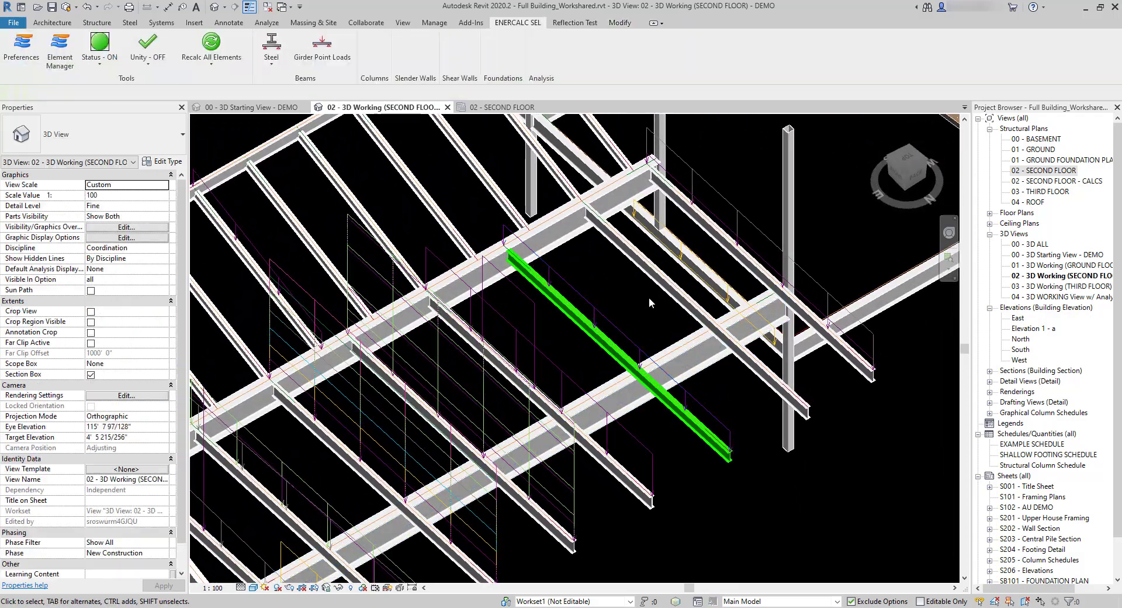
mouse_move(651, 408)
mouse_down()
mouse_move(572, 334)
mouse_move(635, 409)
mouse_up()
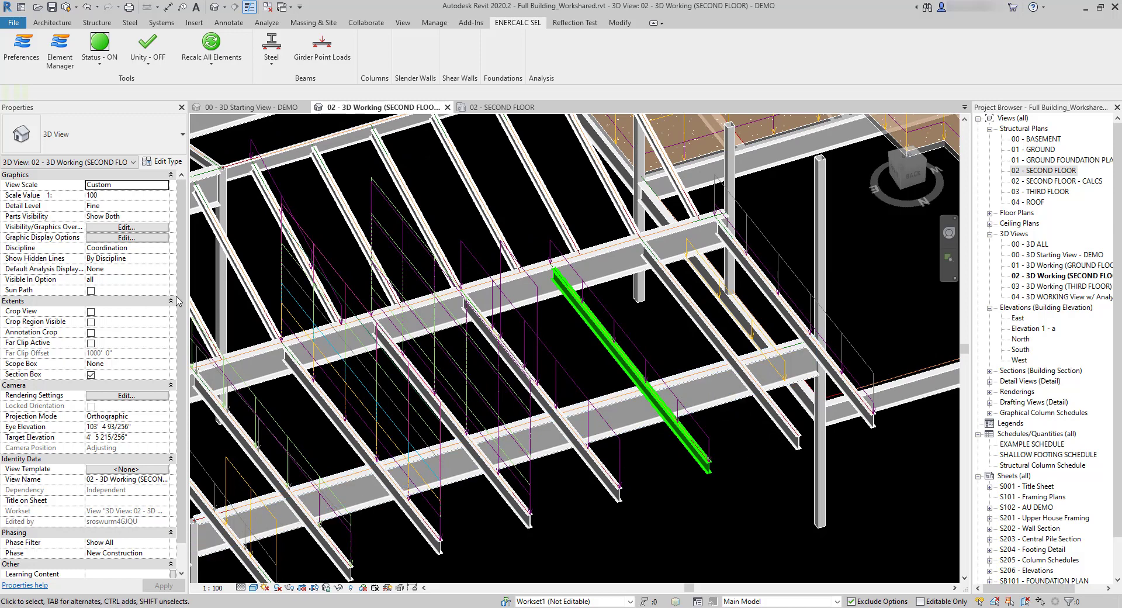
Step: Review the overhang beam's bending and shear unity checks in the Element Manager's calculation results, and close the manager
click(61, 47)
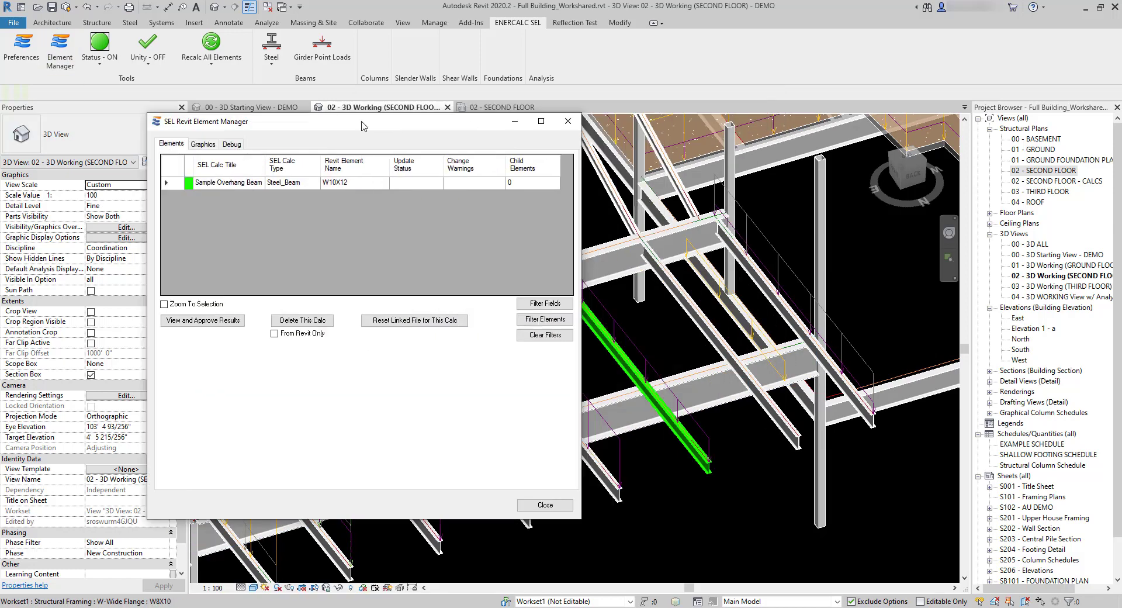
drag(362, 126, 241, 121)
click(609, 353)
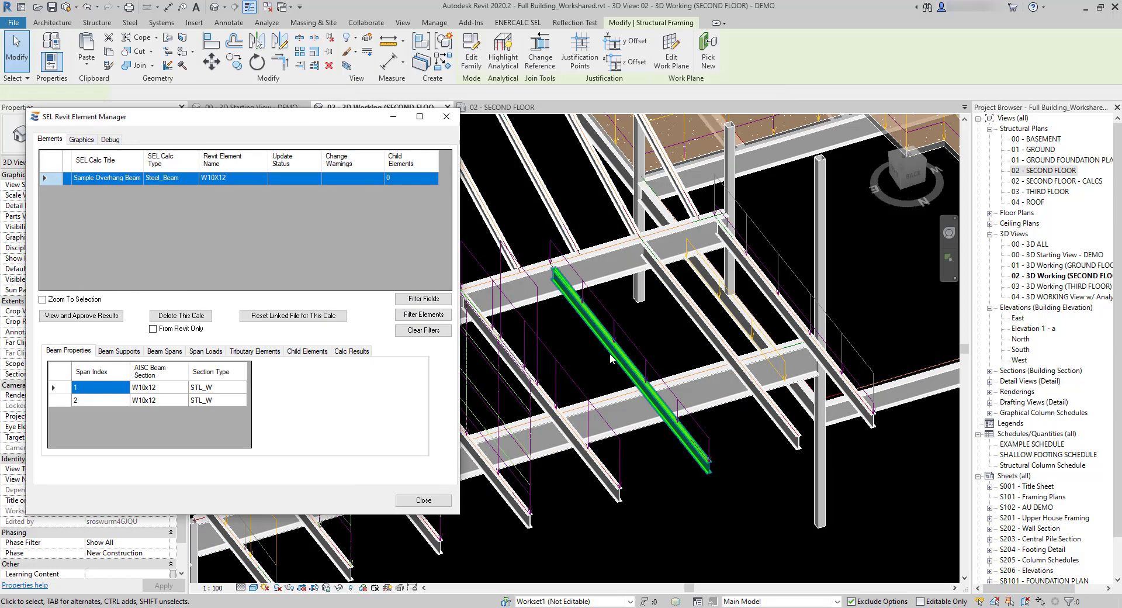
click(352, 350)
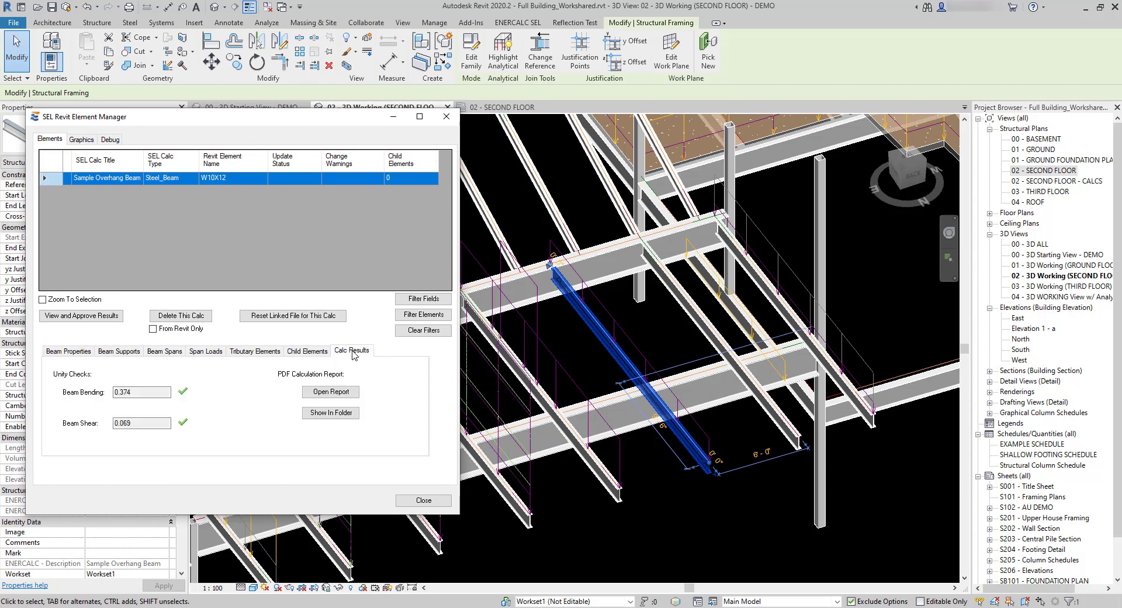
drag(143, 393, 101, 392)
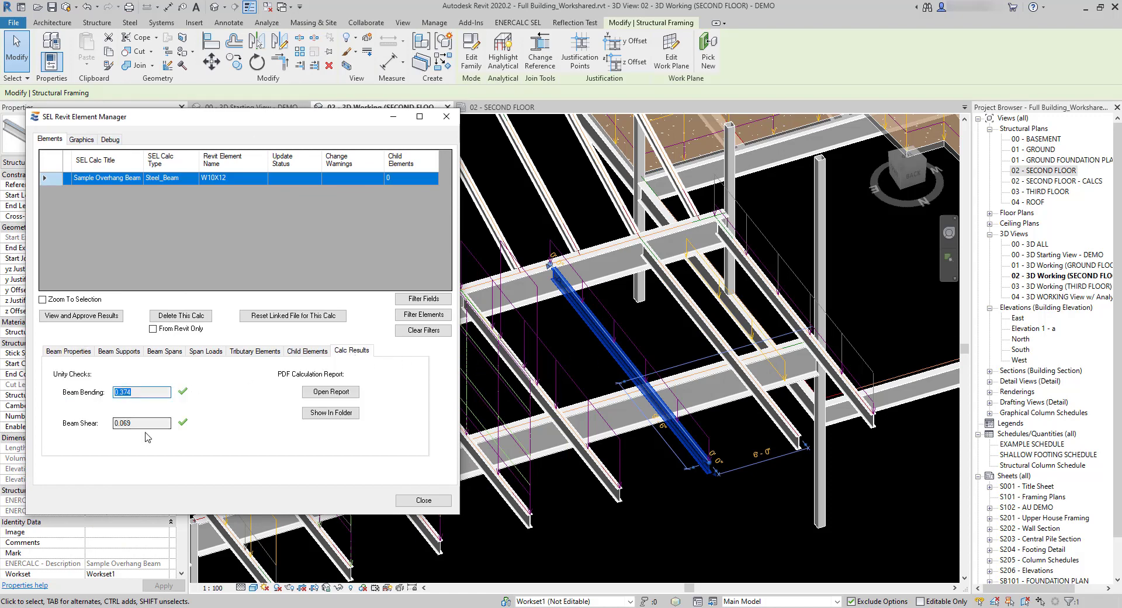
drag(147, 425, 93, 426)
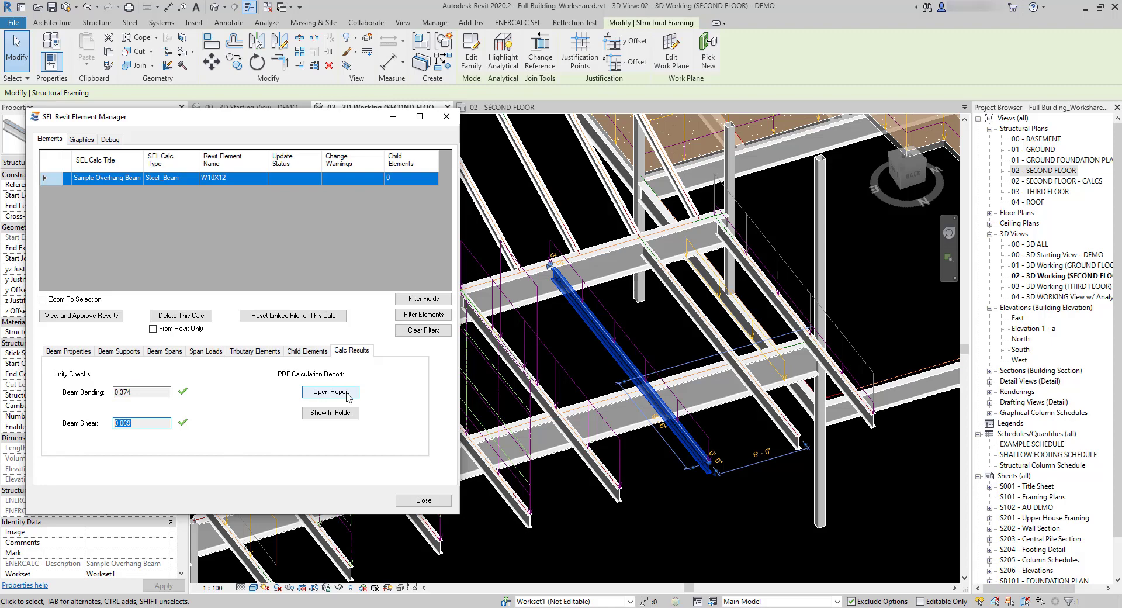
click(446, 117)
click(893, 279)
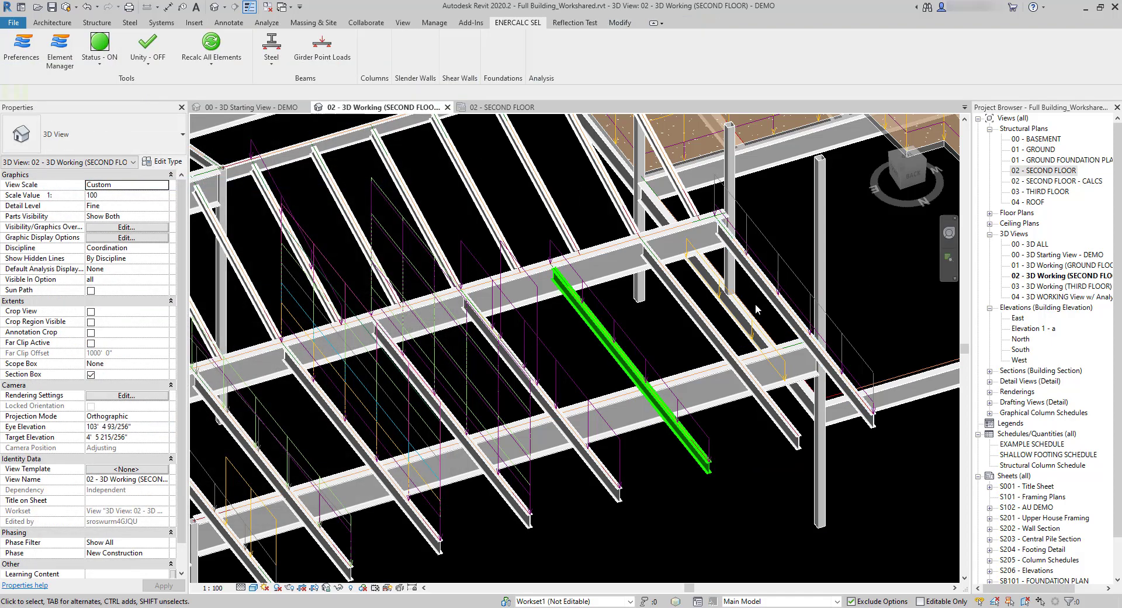